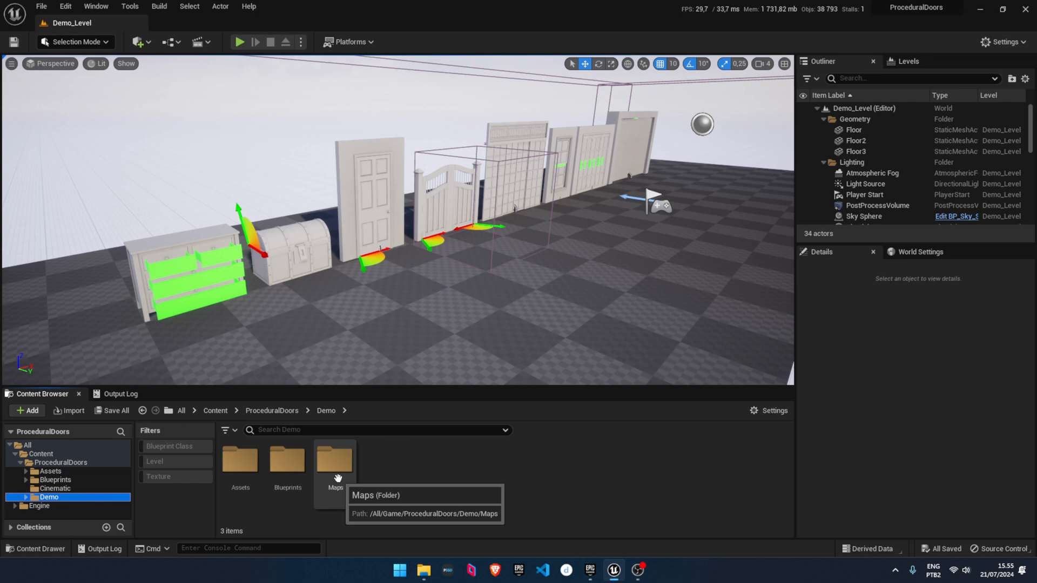
Step: Open Demo_Level from the Maps folder and bring its row of sample doors and furniture into view
double_click(338, 479)
double_click(254, 462)
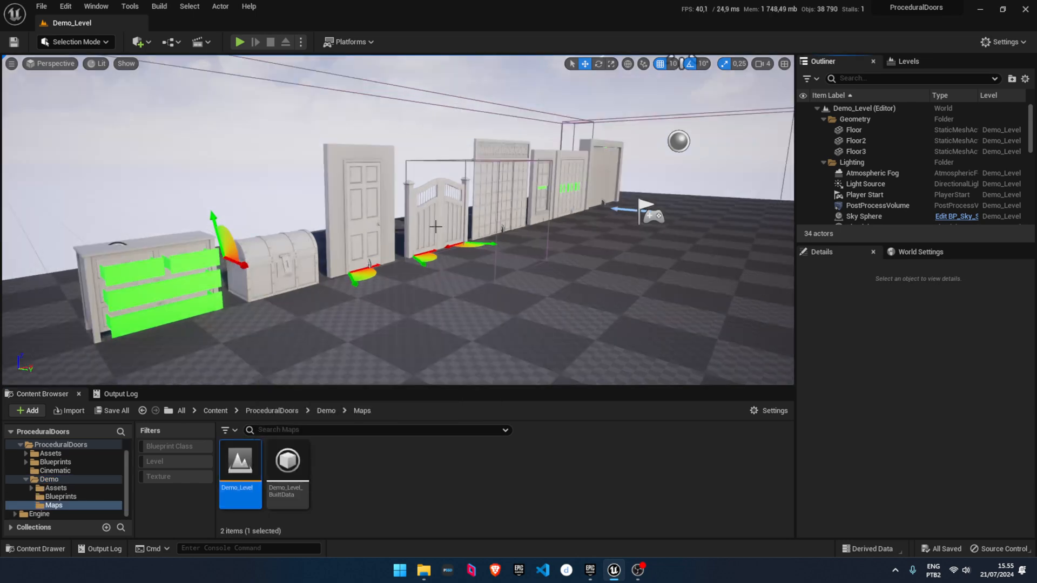
middle_click_drag(436, 227, 223, 246)
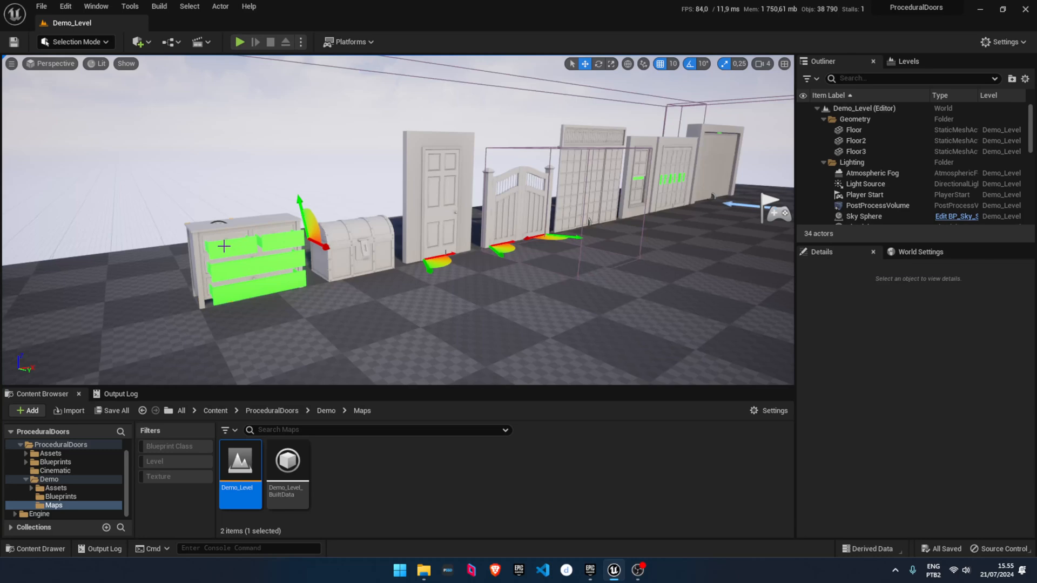
Step: Examine the settings of the BP_Drawer, BP_Chest, BP_DoubleDoor and BP_FoldingDoor sample actors
left_click(224, 246)
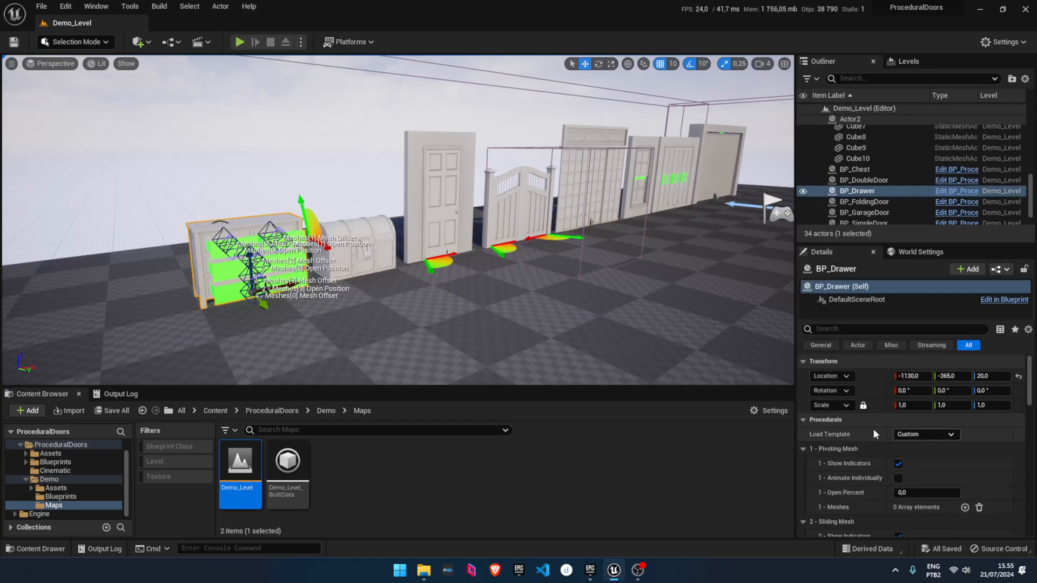
scroll(882, 181, "down", 1)
left_click(864, 151)
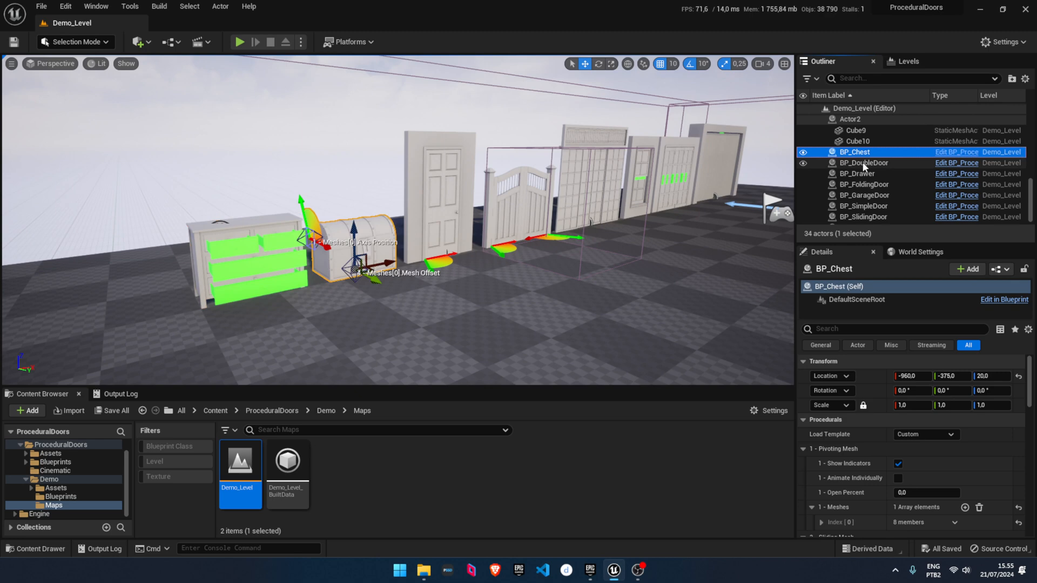
left_click(864, 163)
left_click(864, 173)
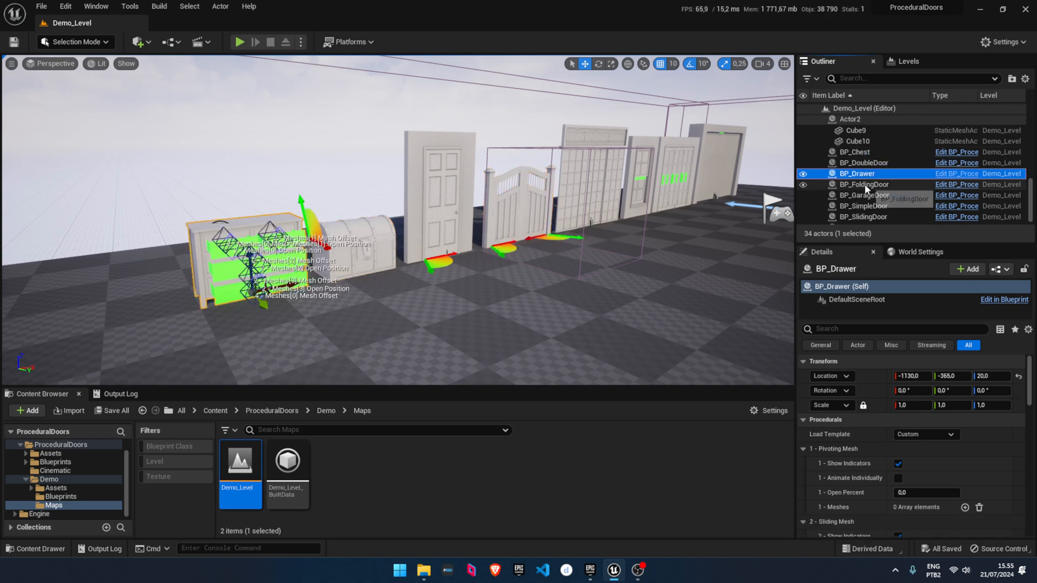
left_click(865, 186)
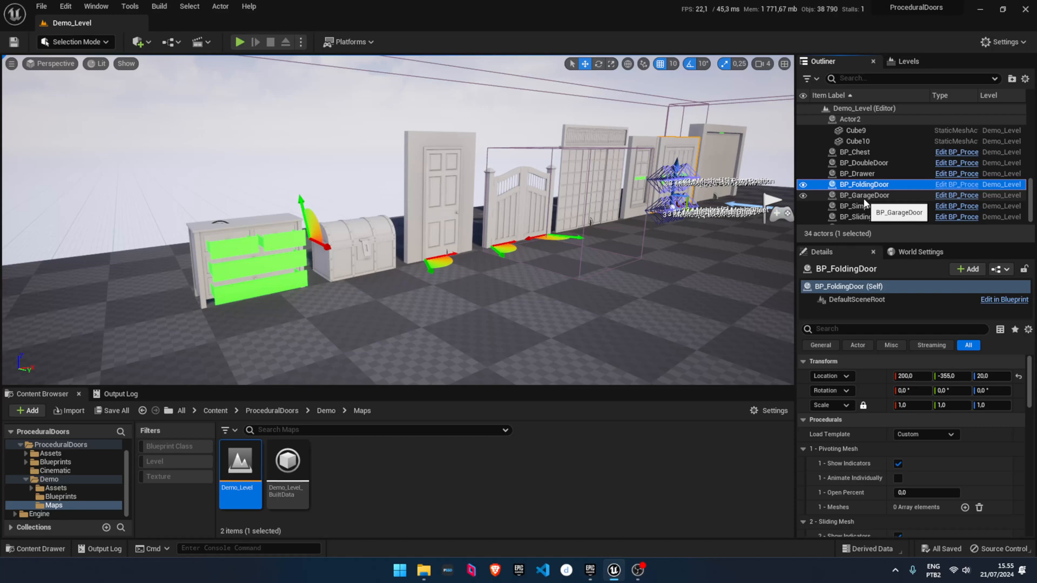
right_click_drag(621, 216, 680, 286)
key("w")
Step: Place a BP_ProceduralDoors actor from the Blueprints folder on the floor and load its Simple Door template
left_click(43, 479)
left_click(38, 481)
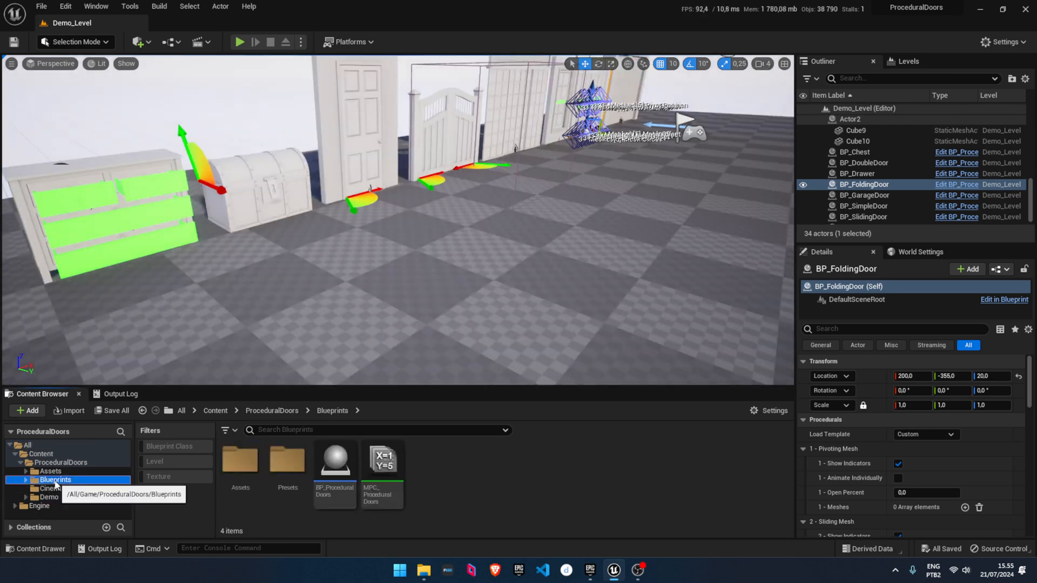
left_click_drag(335, 466, 447, 269)
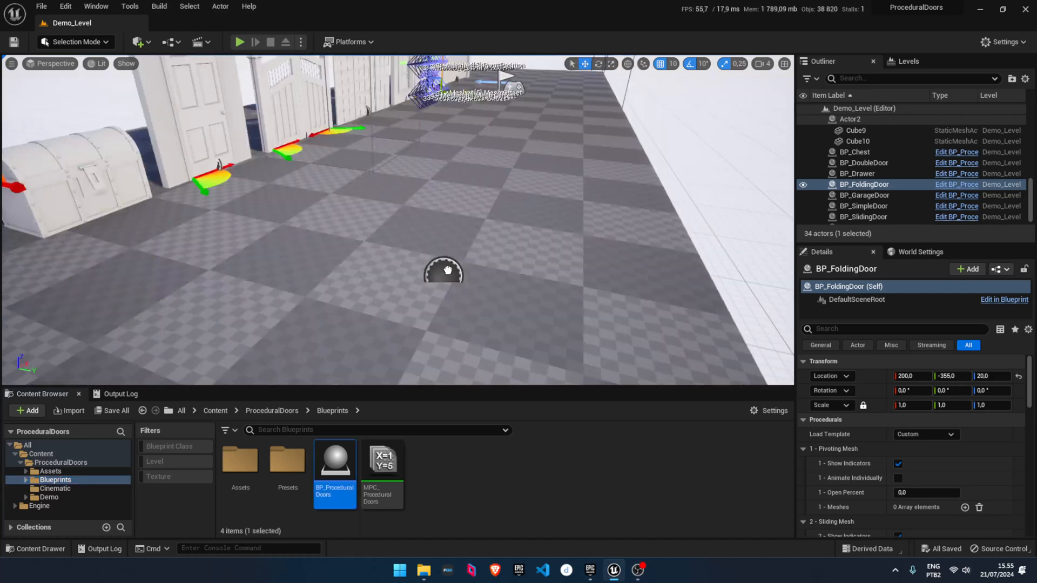
left_click_drag(447, 270, 447, 270)
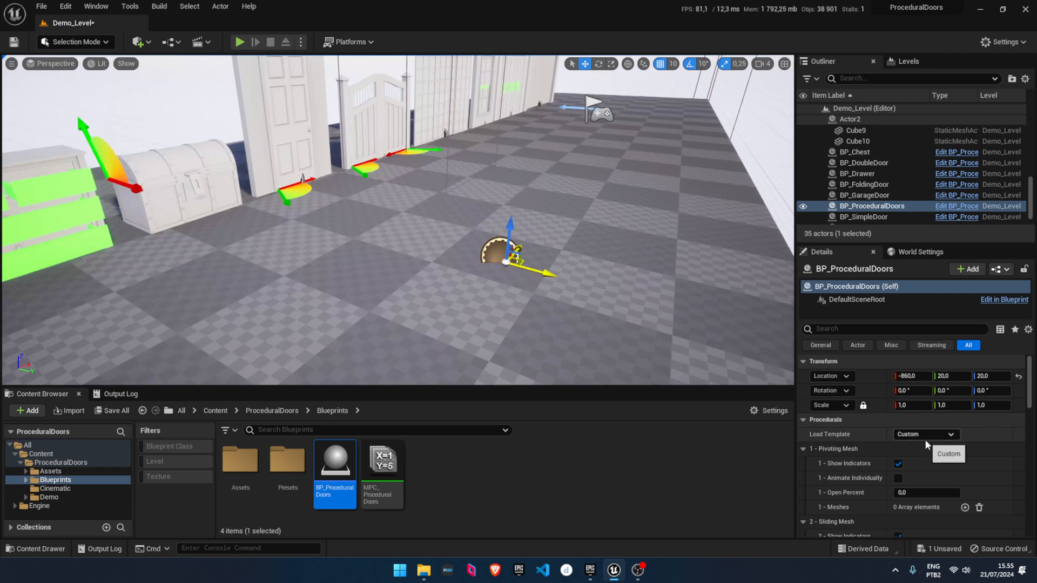
left_click(924, 442)
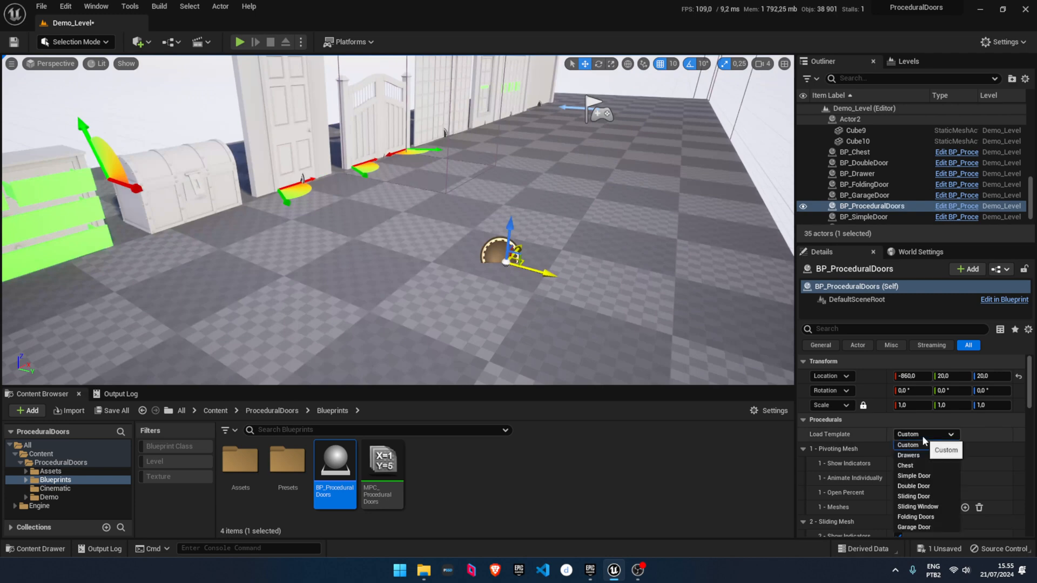
left_click(928, 476)
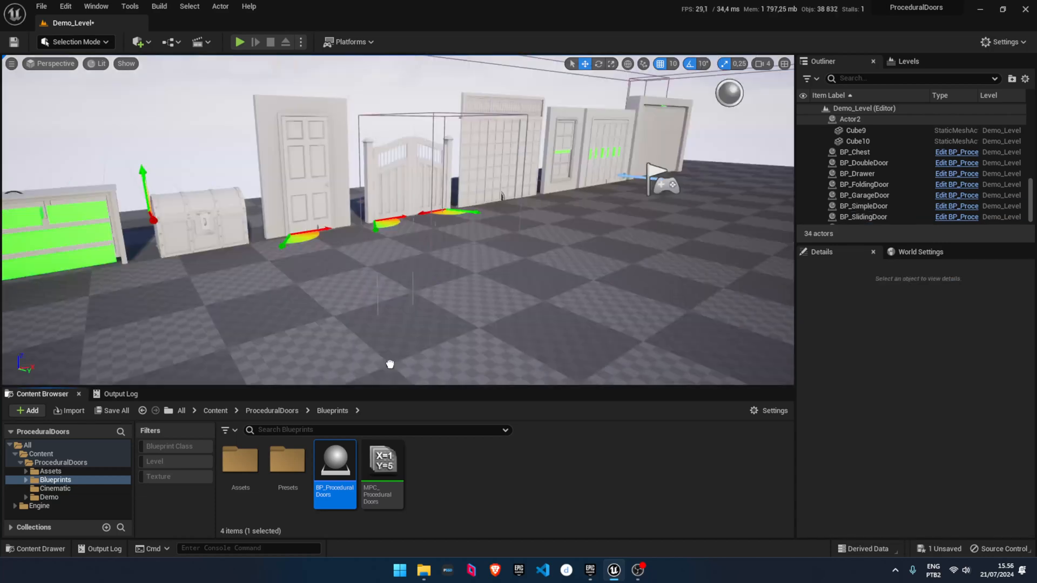
Step: Place a BP_ProceduralDoors actor on the floor at about X -850, Y 10, Z 20 and widen its details area
left_click_drag(389, 365, 432, 326)
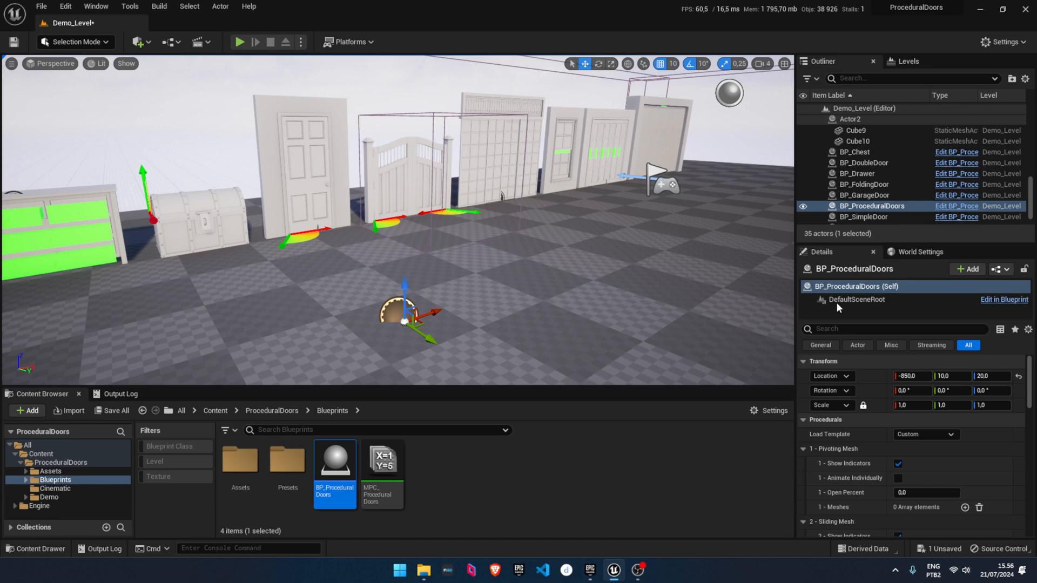
left_click_drag(803, 240, 739, 194)
scroll(849, 444, "down", 2)
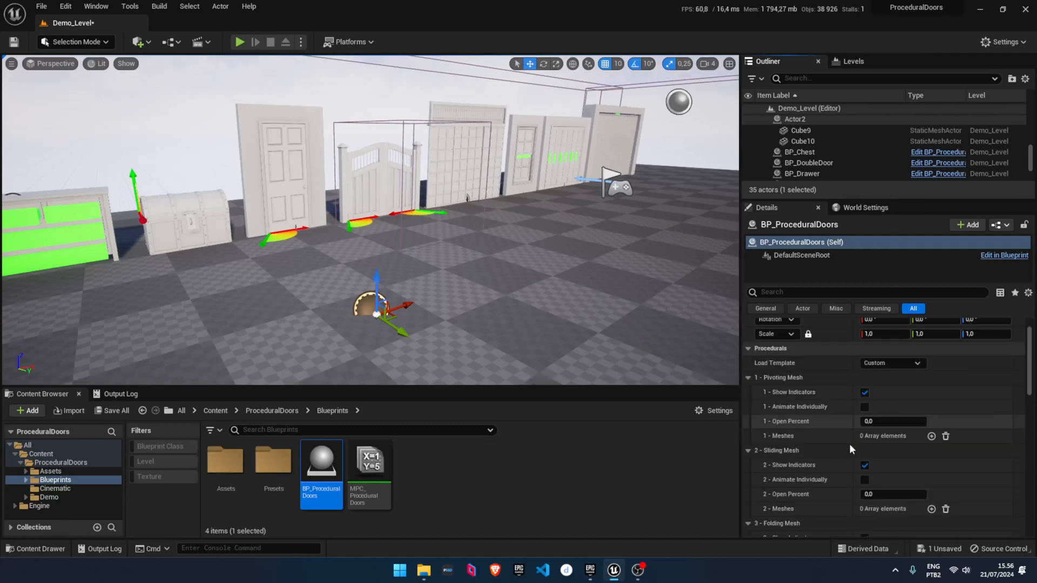
scroll(850, 444, "down", 3)
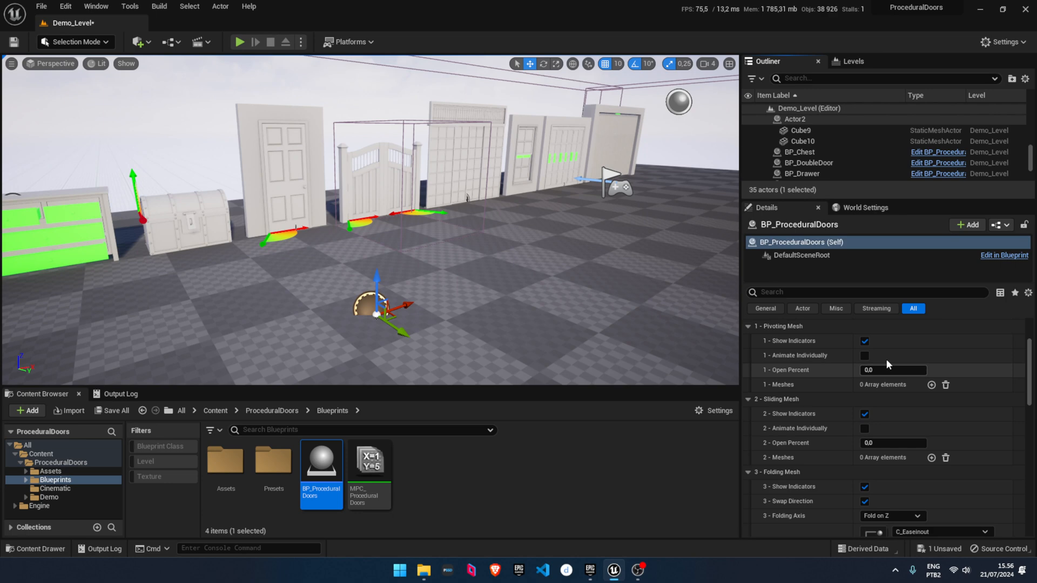
Step: Add a pivoting mesh element to the BP_ProceduralDoors actor and assign SM_Door01 as its mesh
left_click(931, 384)
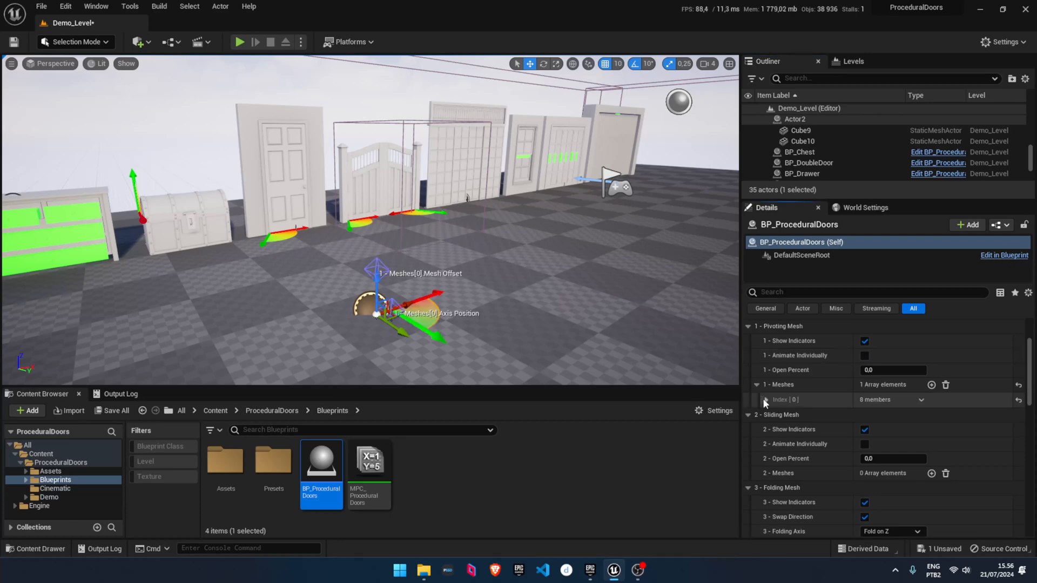
left_click(764, 400)
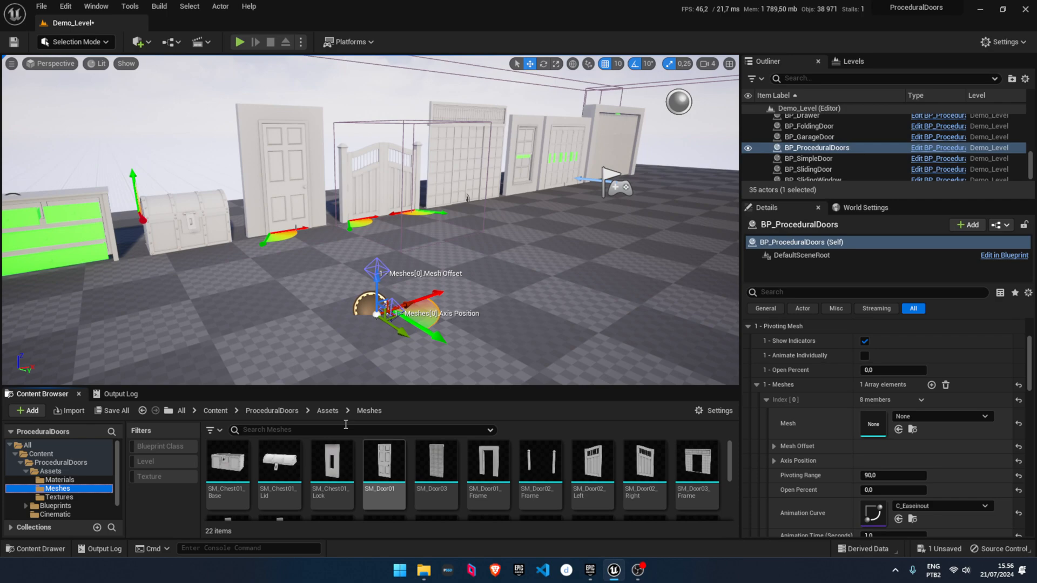
left_click_drag(384, 394, 876, 430)
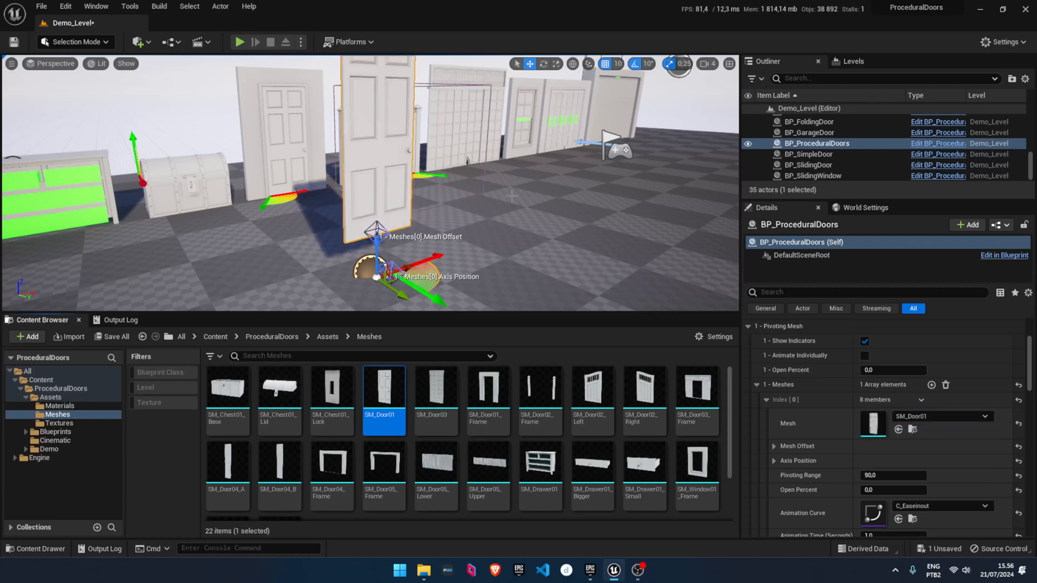
left_click_drag(512, 196, 463, 196, "alt")
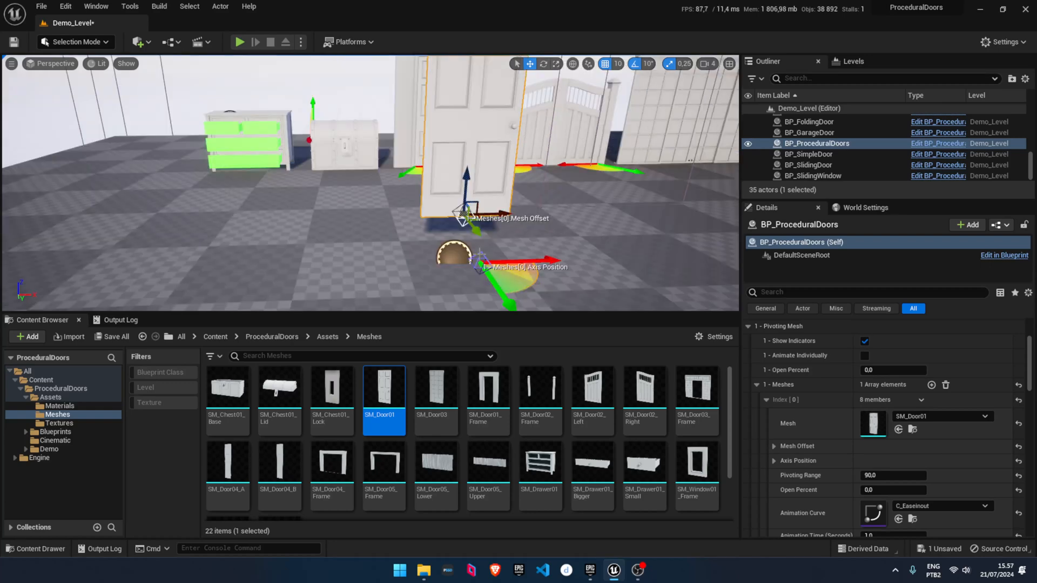
Step: Move the pivoting mesh's axis position to the door's lower hinge corner and try rotating the axis
left_click(479, 263)
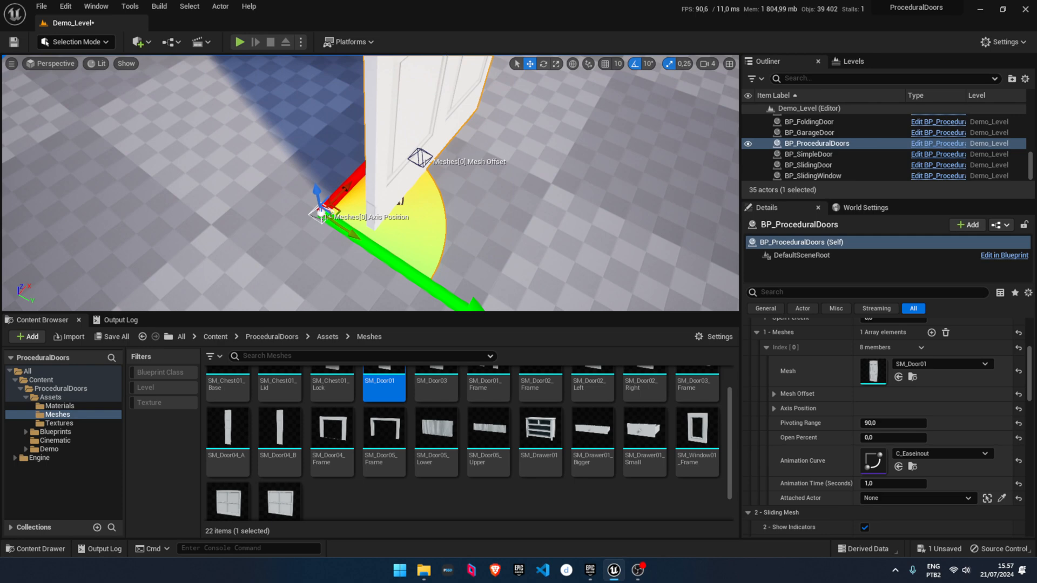
left_click_drag(335, 211, 381, 269)
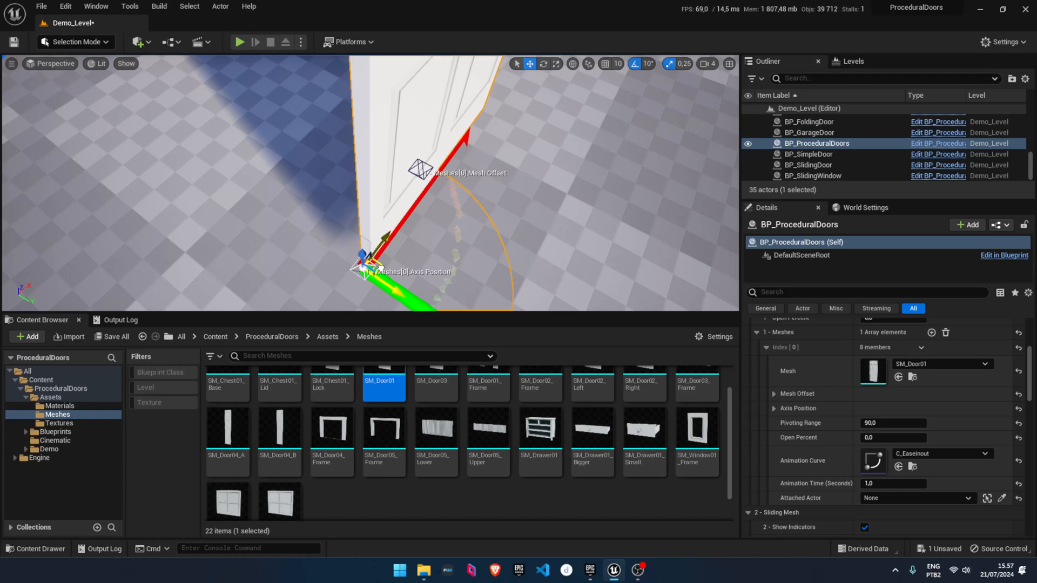
left_click_drag(380, 268, 388, 262)
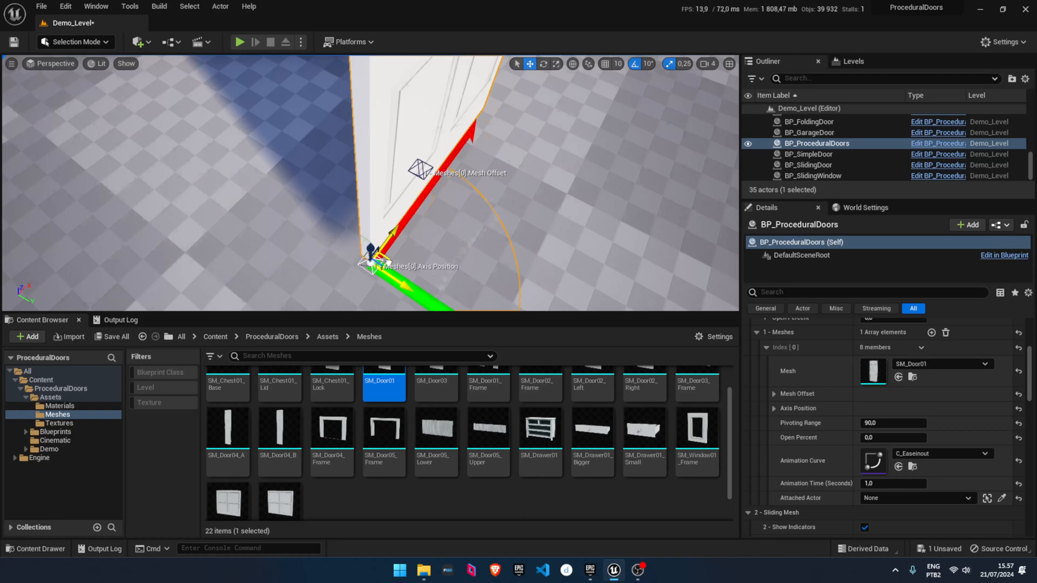
right_click_drag(389, 263, 391, 171)
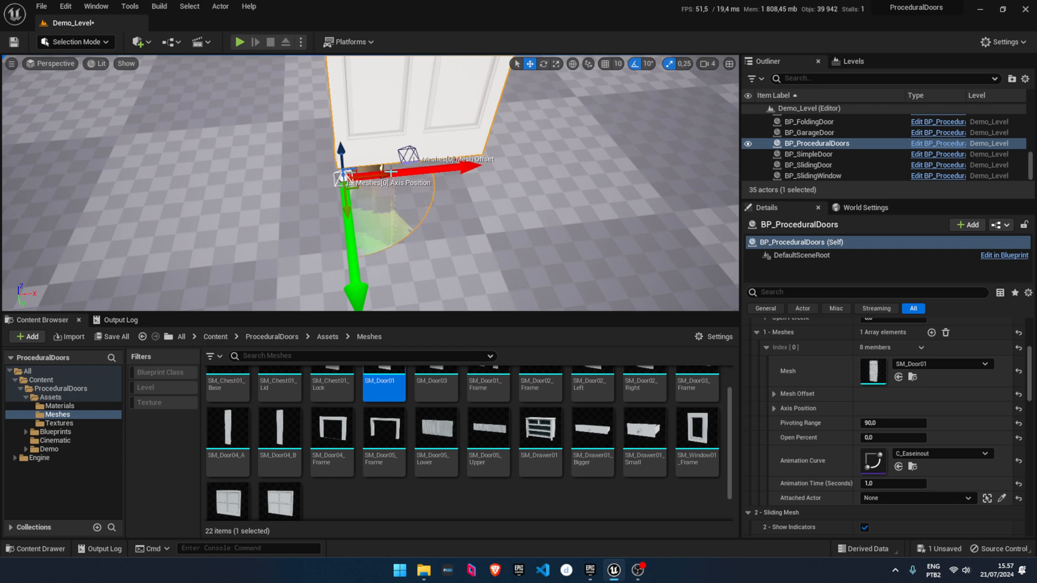
key("e")
left_click_drag(391, 172, 395, 183)
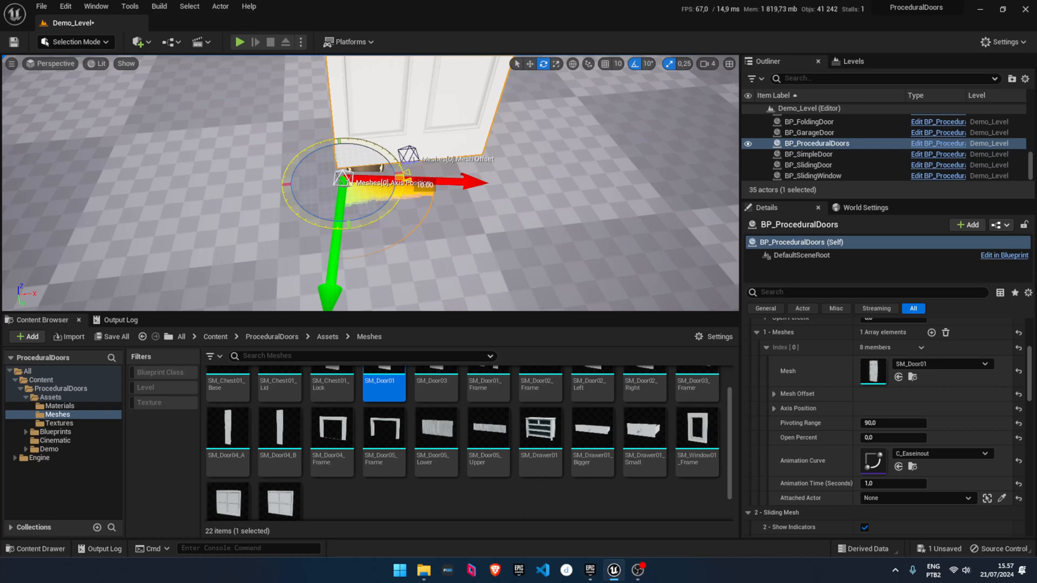
left_click_drag(395, 184, 406, 217)
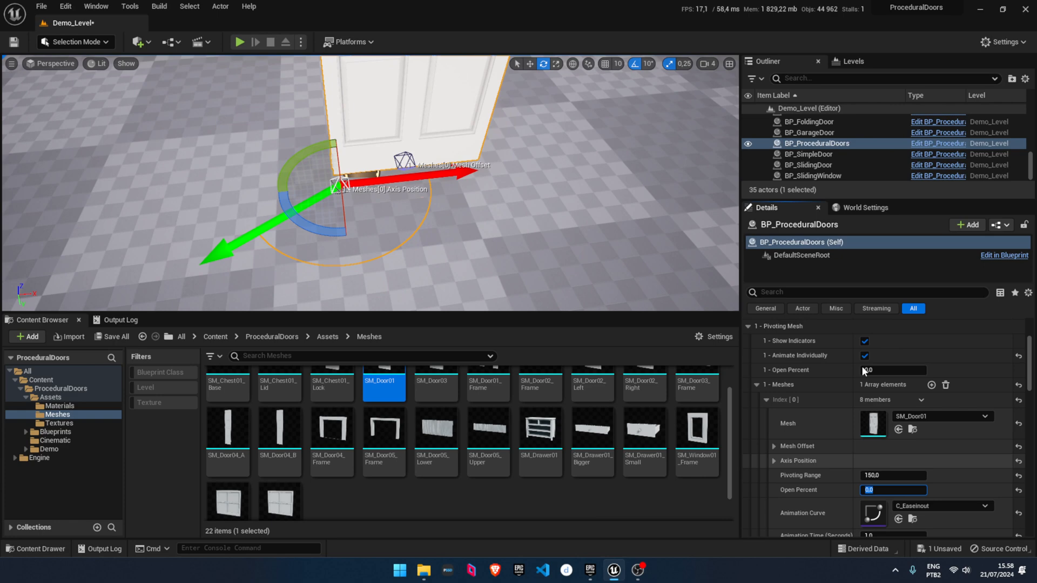
Step: Turn off Animate Individually for the pivoting meshes and open their shared Open Percent value for editing
left_click(865, 356)
left_click(886, 370)
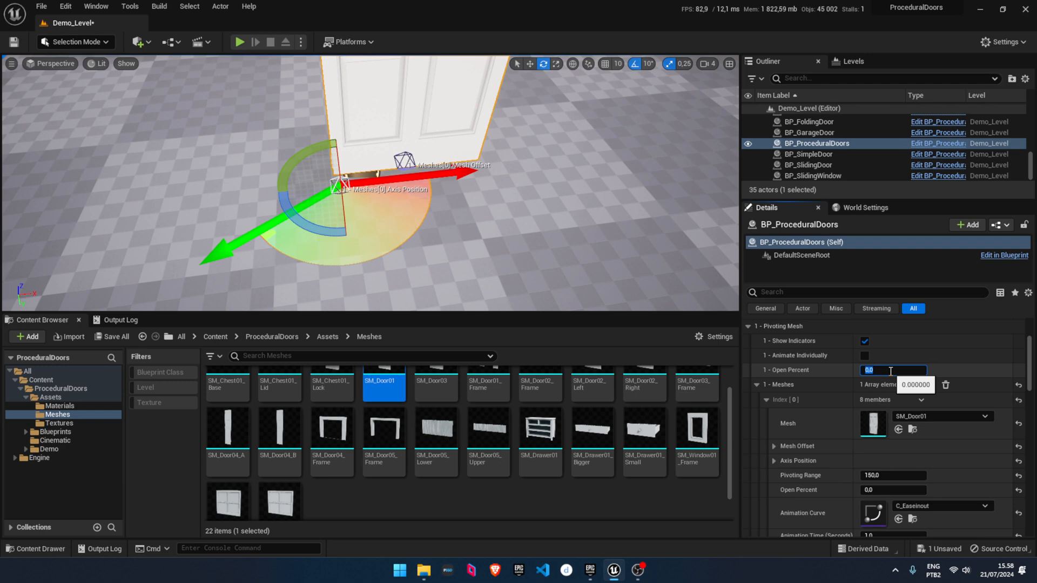
scroll(815, 432, "down", 2)
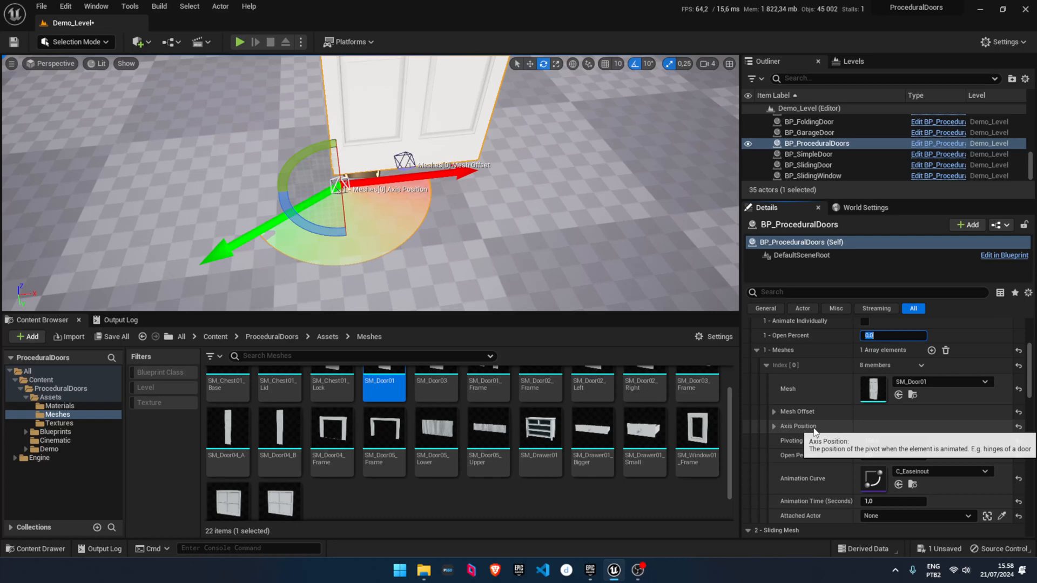
scroll(818, 435, "down", 4)
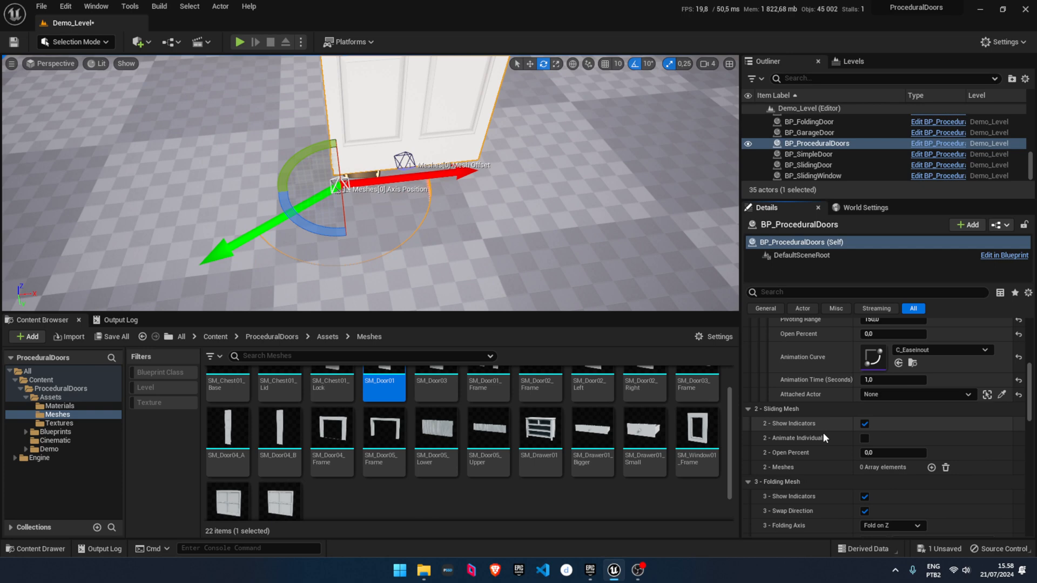
scroll(821, 432, "down", 2)
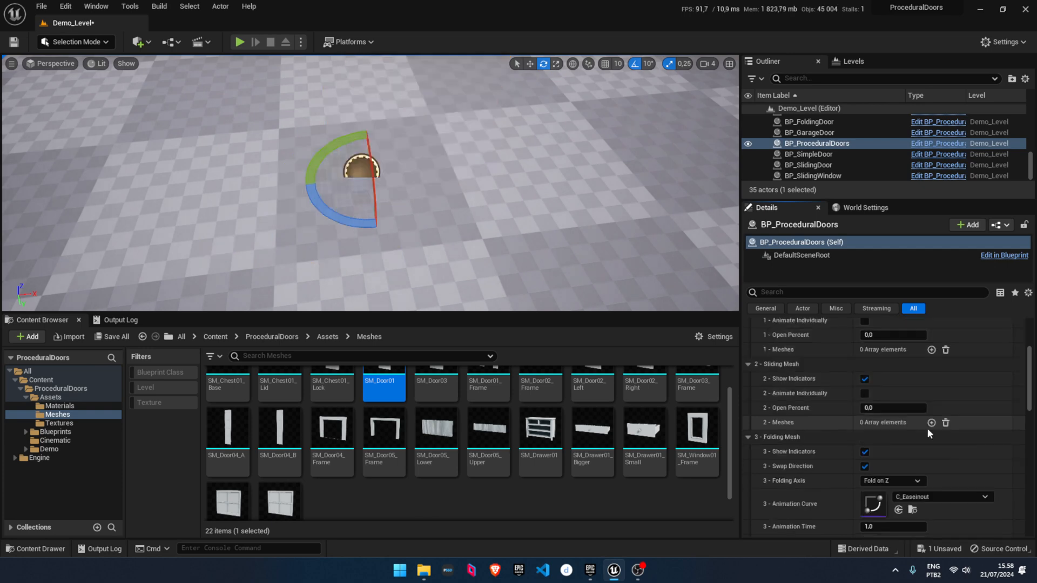
Step: Add a sliding mesh element and set the X location of the second sliding door's mesh offset to 10
left_click(929, 424)
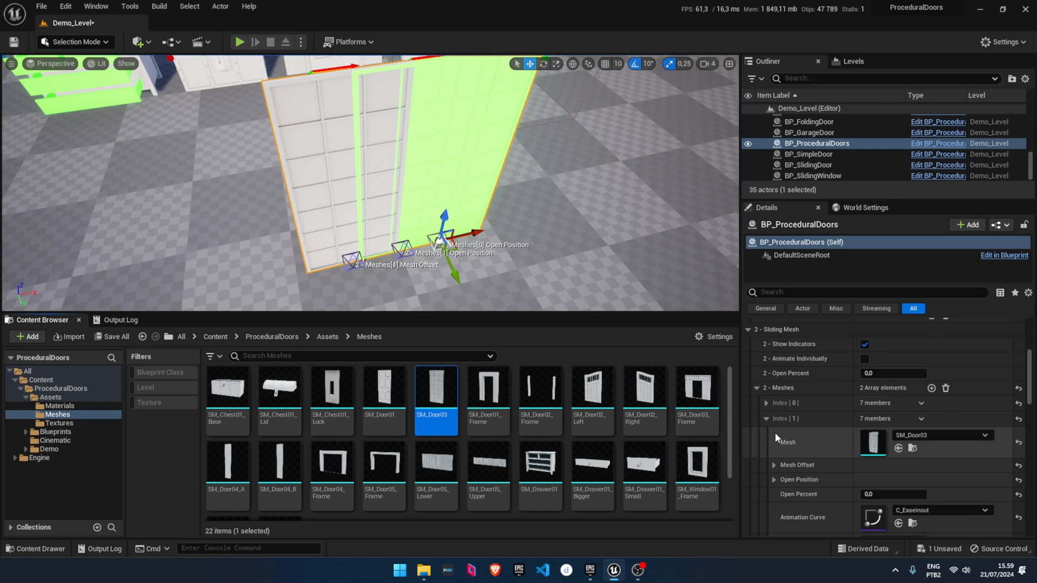
scroll(775, 431, "down", 1)
left_click(775, 430)
left_click(885, 445)
type("10")
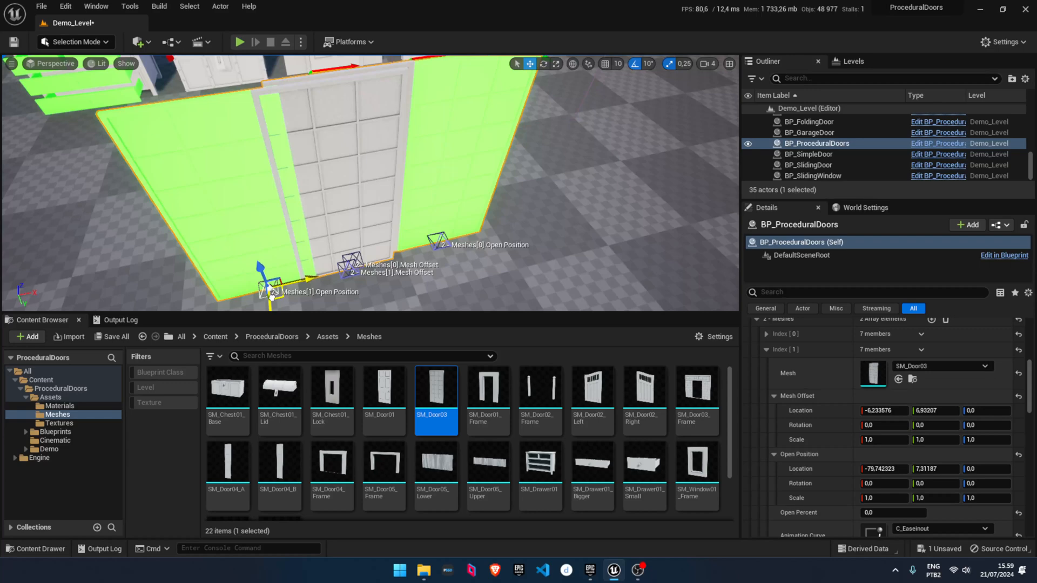
Step: Nudge the second sliding door's open position to about X -79.3, Y 8.0 and collapse its settings
left_click_drag(271, 296, 274, 295)
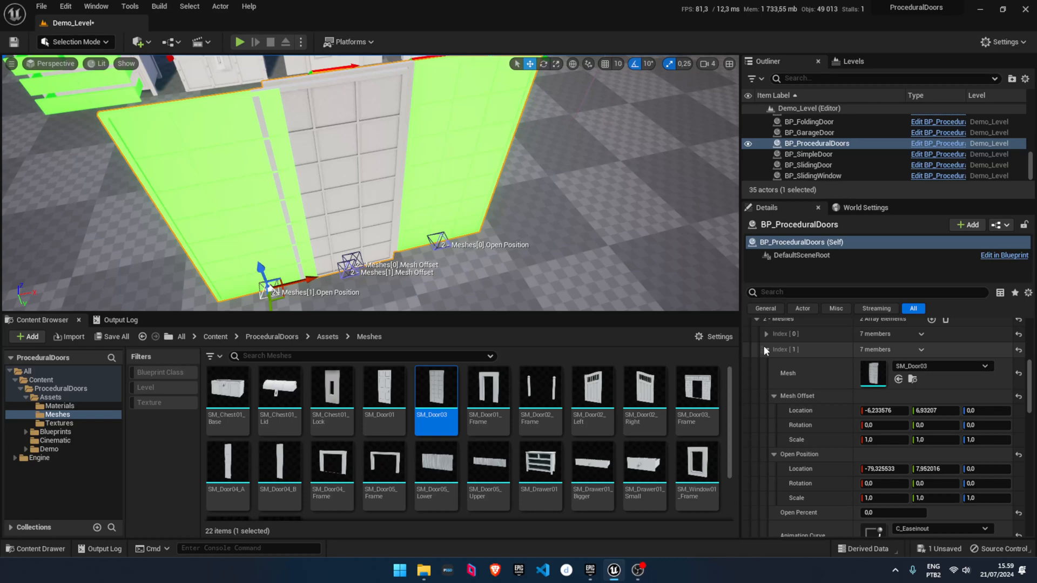
left_click(765, 350)
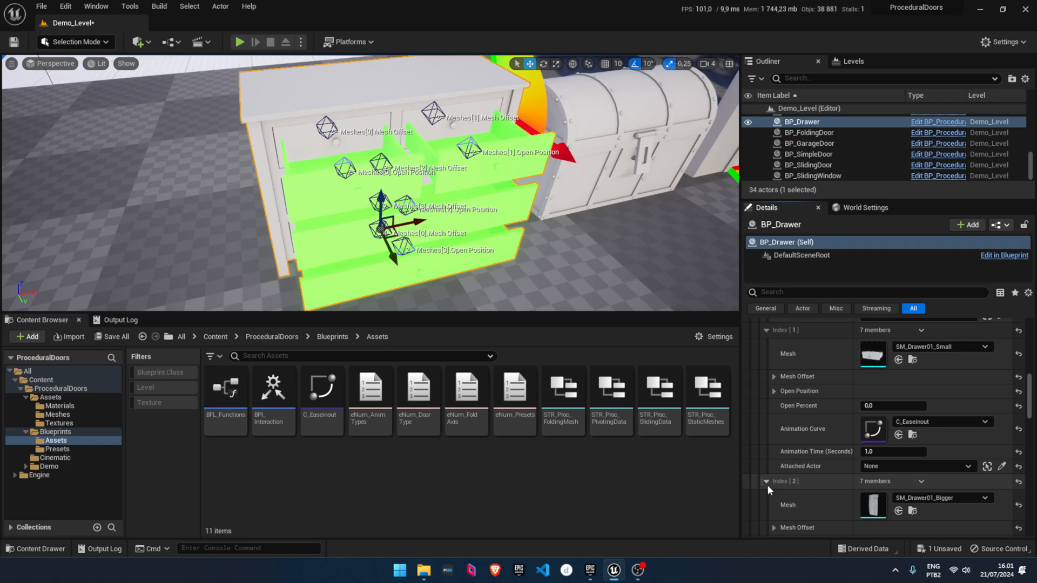
Step: Open the list of editor windows
left_click(96, 6)
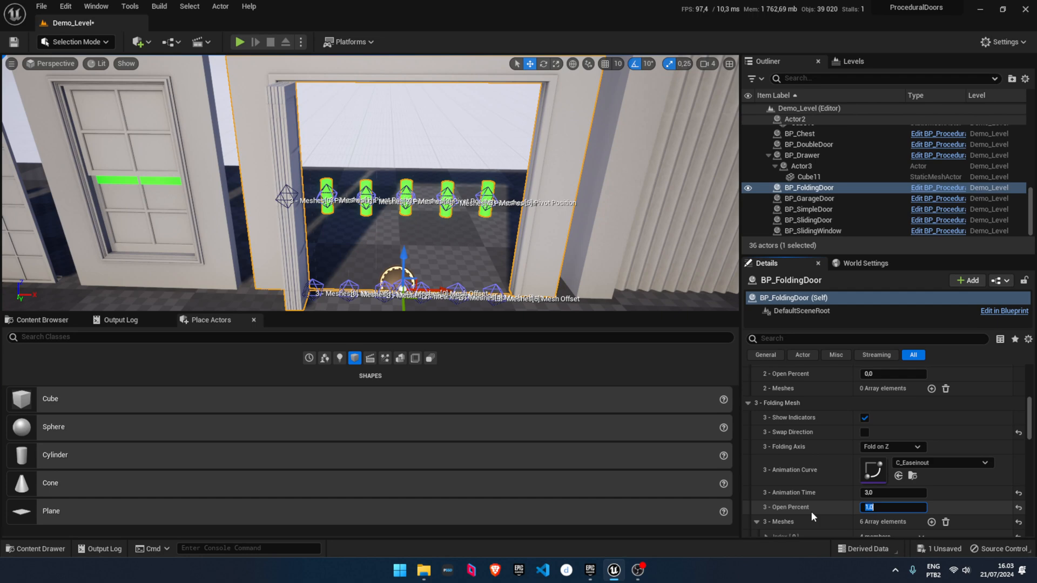
Step: Play-test the level to try the procedural doors in game and end the play session
key("alt+p")
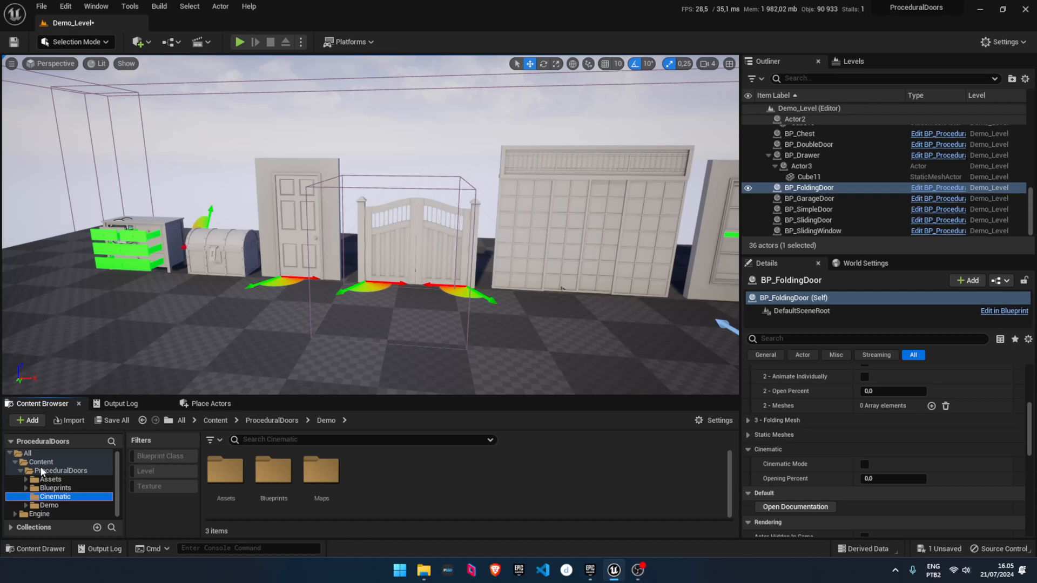
left_click(44, 386)
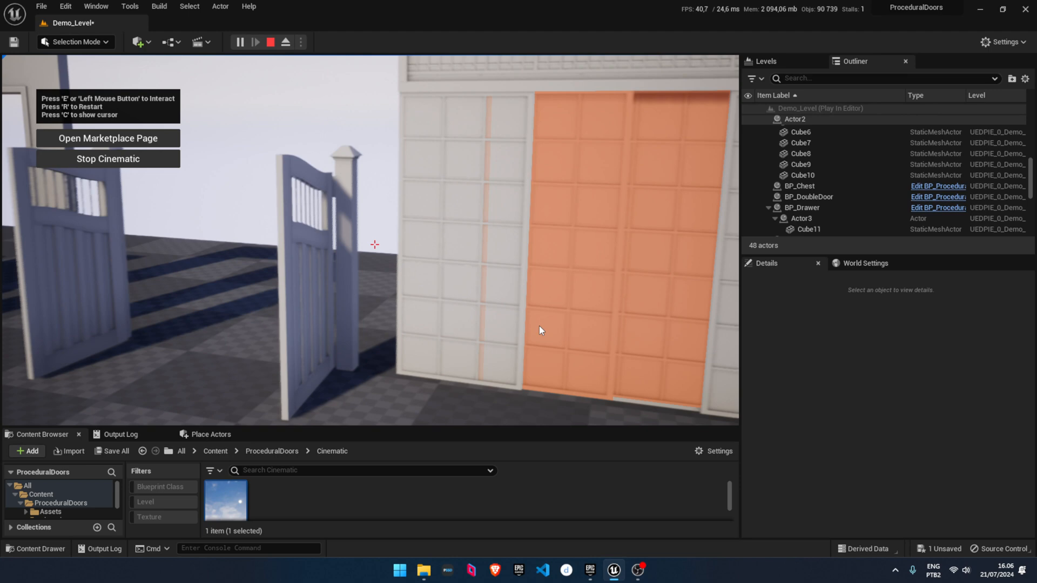
key("Escape")
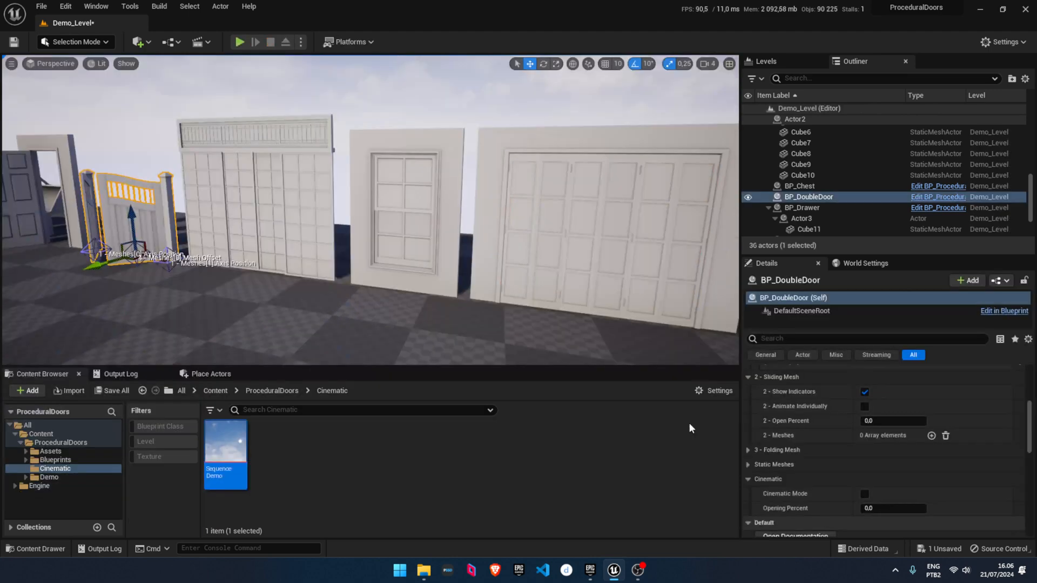